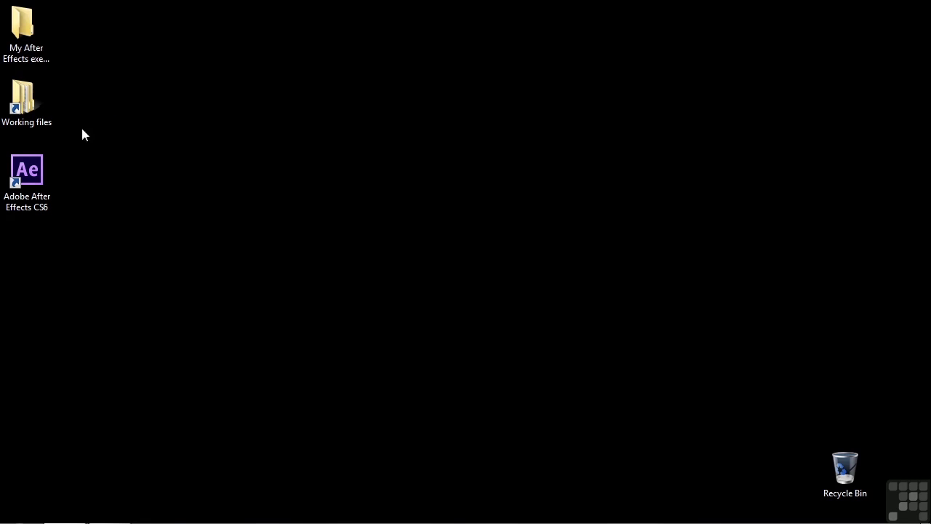
Step: Open 2001-3D-camera-tracking.aep from Working files > After Effects projects
double_click(27, 115)
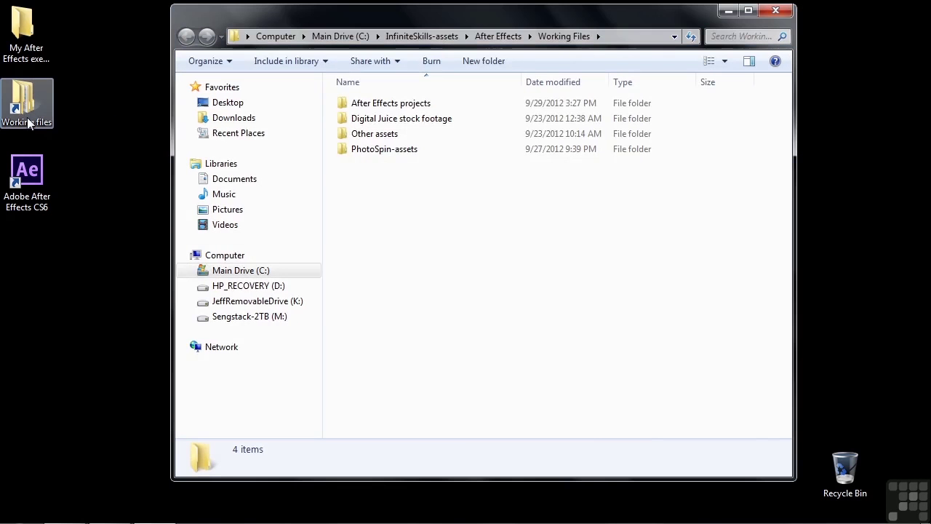
double_click(364, 103)
scroll(461, 374, down, 15)
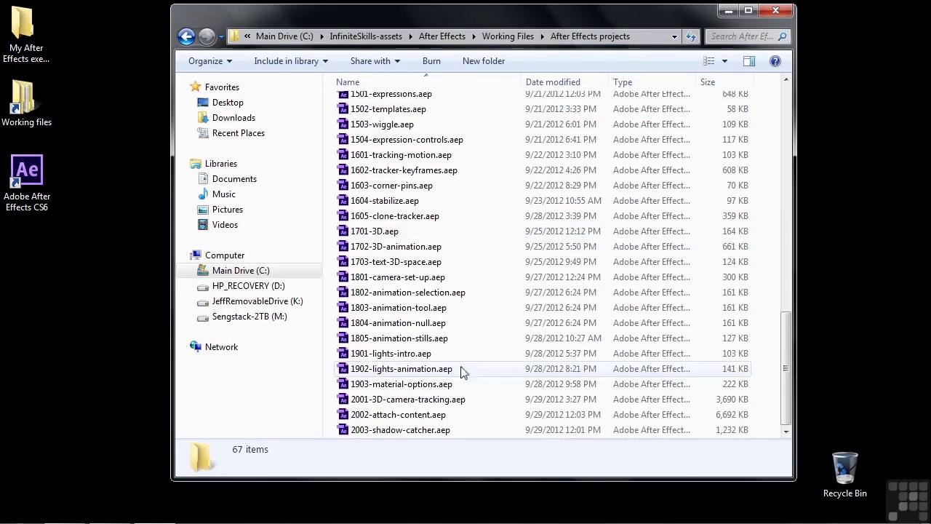
double_click(420, 406)
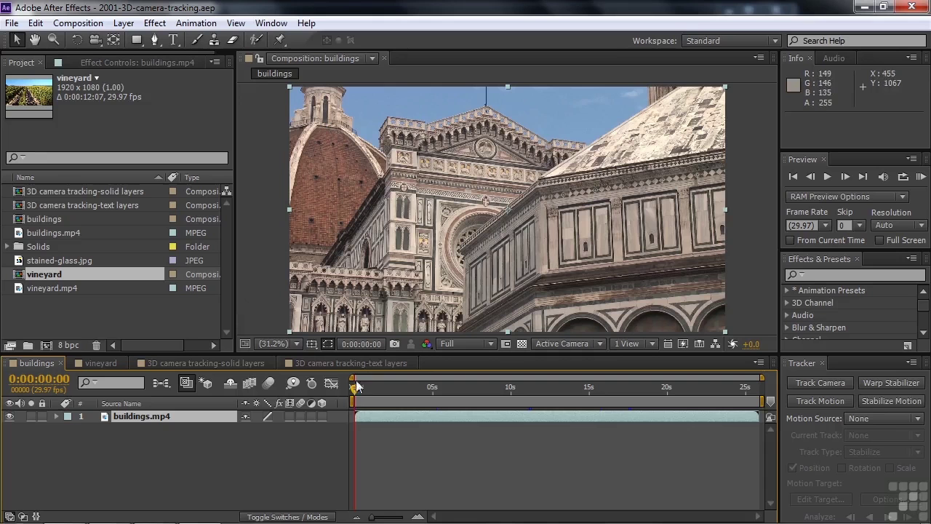
Step: Scrub through the buildings and vineyard clips, then view the 3D camera tracking-solid layers comp
drag(355, 391, 439, 391)
click(100, 362)
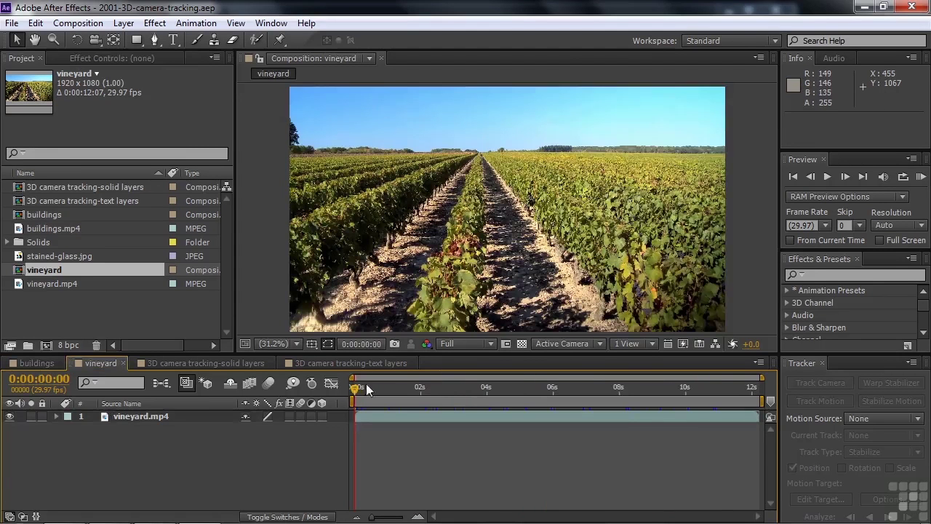
mouse_move(357, 388)
mouse_down()
mouse_move(702, 387)
mouse_move(358, 396)
mouse_up()
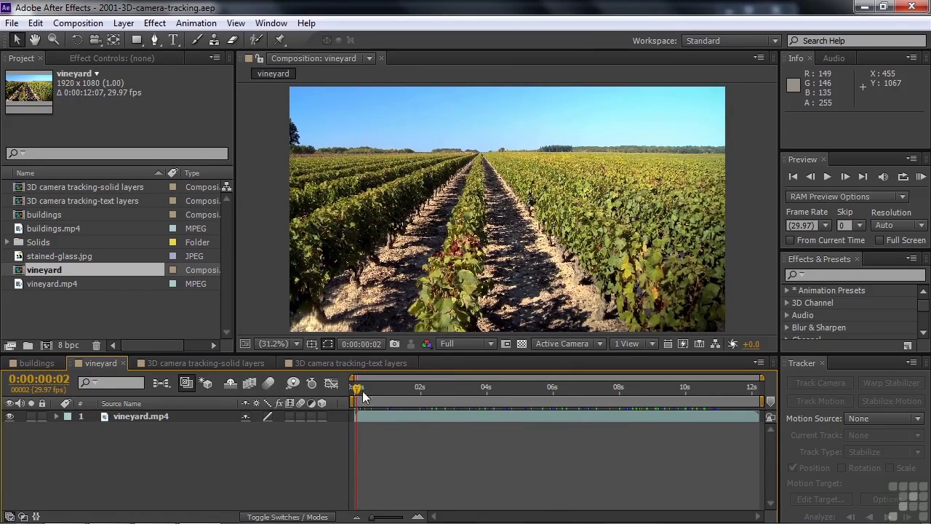
click(196, 363)
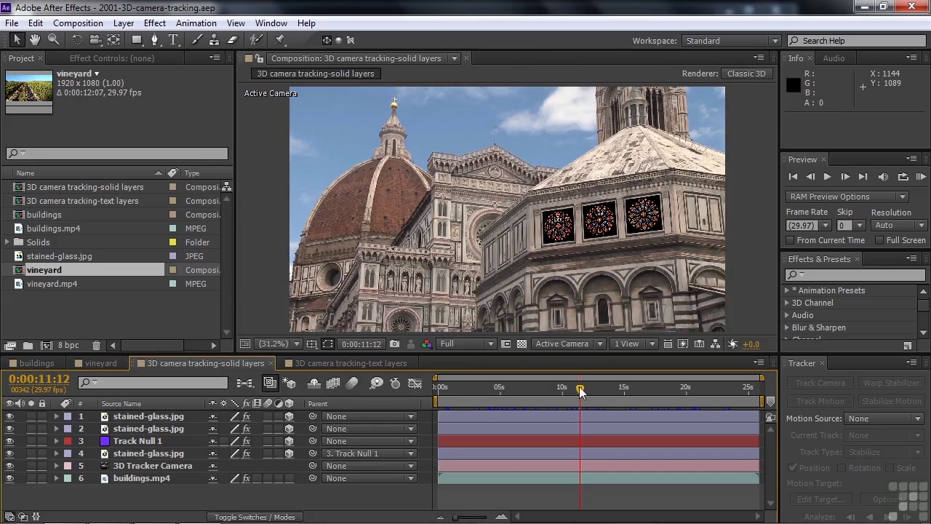
Step: Scrub the solid-layers comp and reveal all six layers' animated properties with U
drag(582, 389, 507, 393)
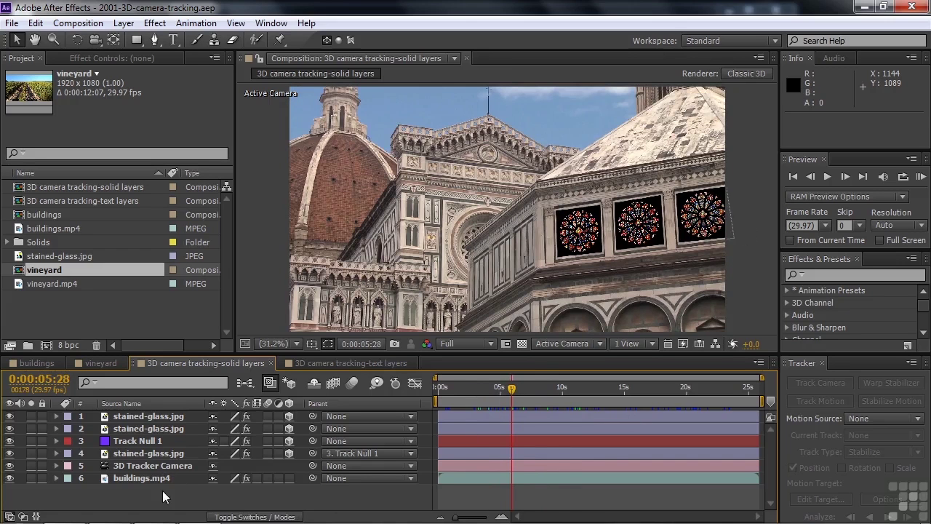
drag(163, 496, 138, 416)
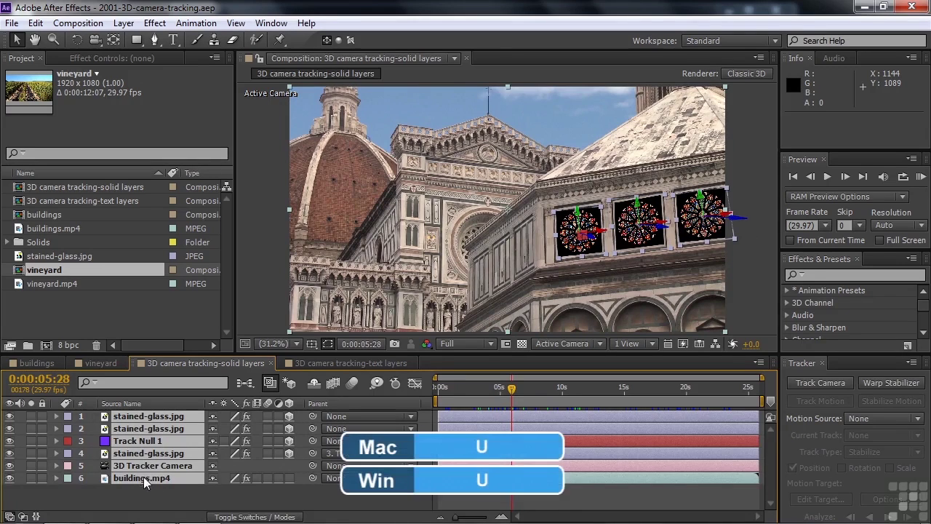
key(u)
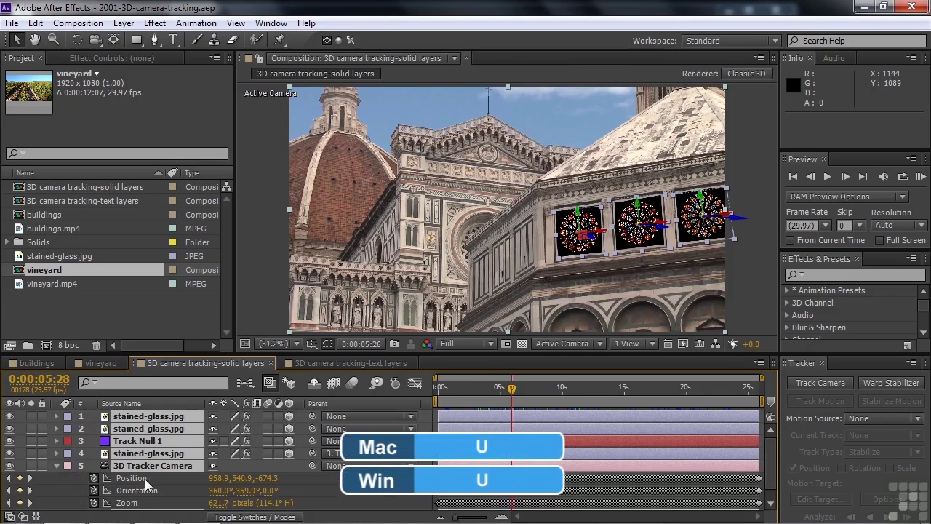
scroll(356, 478, down, 2)
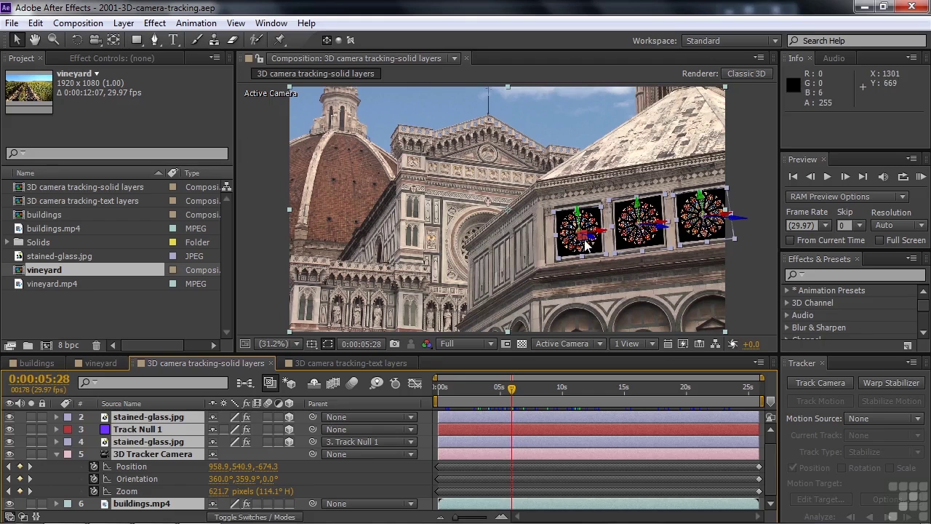
Step: Preview the 3D camera tracking-text layers comp, stopping at 0:00:03:03
click(343, 361)
drag(326, 387, 631, 389)
click(432, 395)
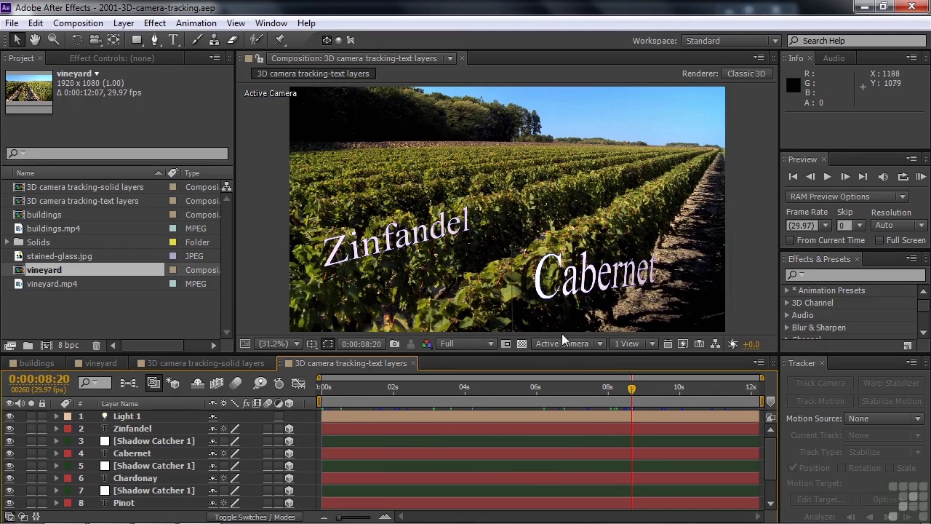
Step: Move the playhead near the start, then switch back to the buildings comp
click(334, 390)
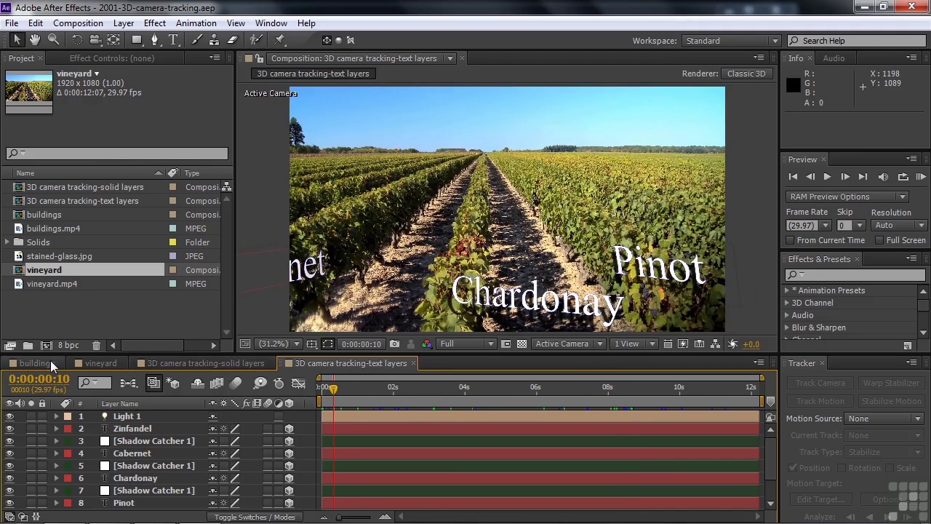
click(50, 360)
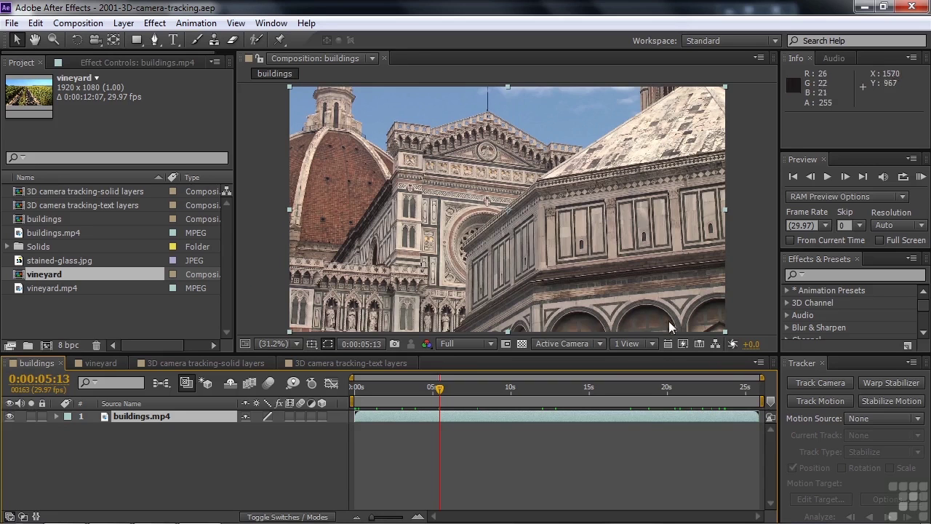
Step: Start Track Motion on buildings.mp4 with Perspective corner pin track type, then view the vineyard comp
click(818, 402)
click(918, 452)
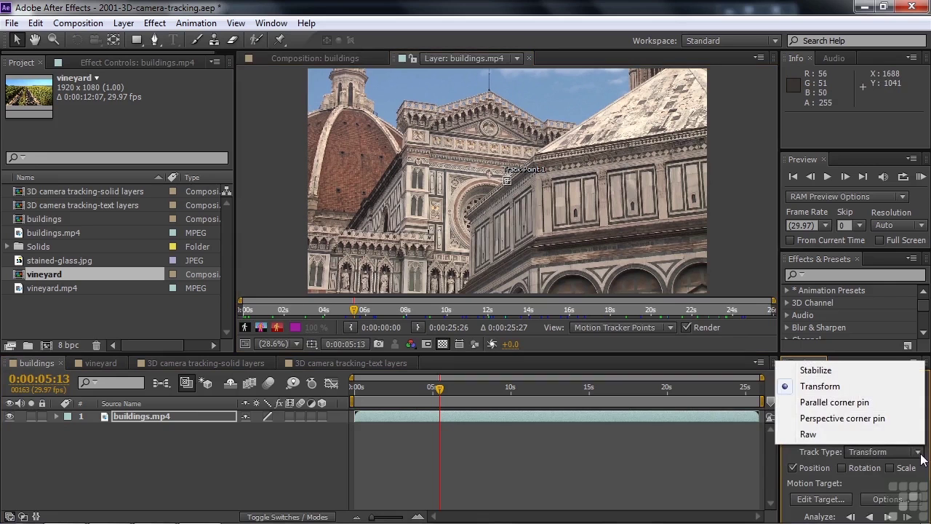
click(872, 421)
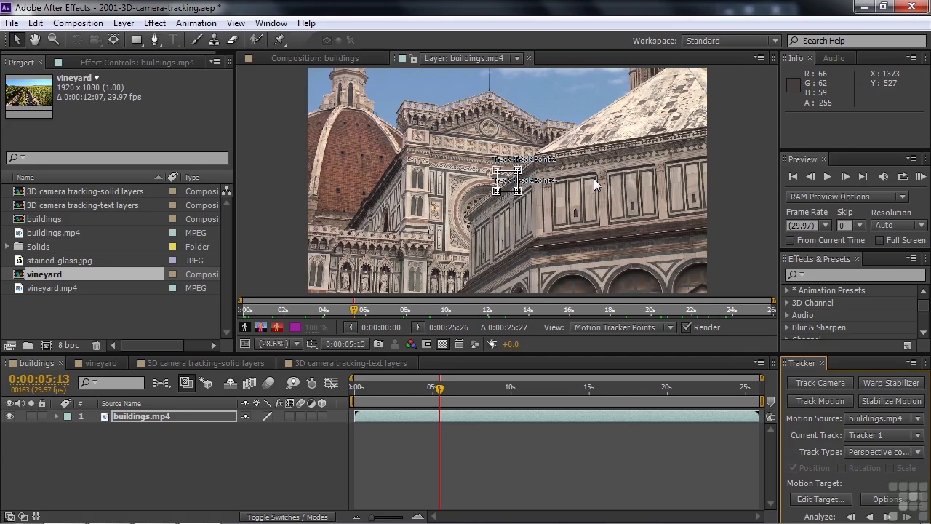
click(109, 363)
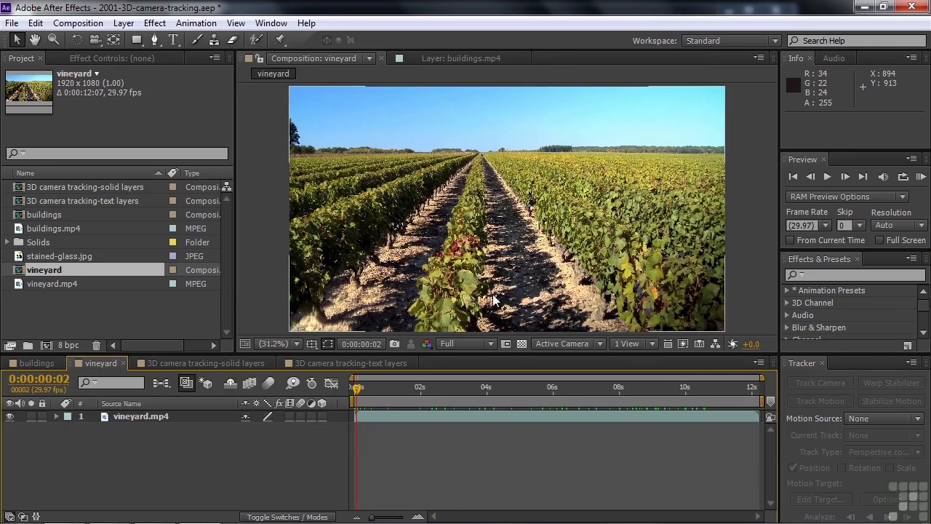
click(45, 363)
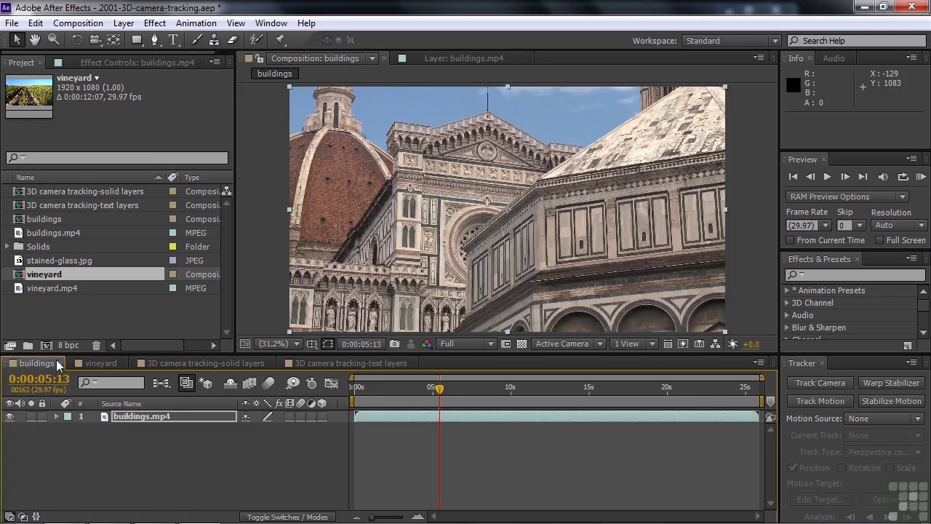
click(818, 276)
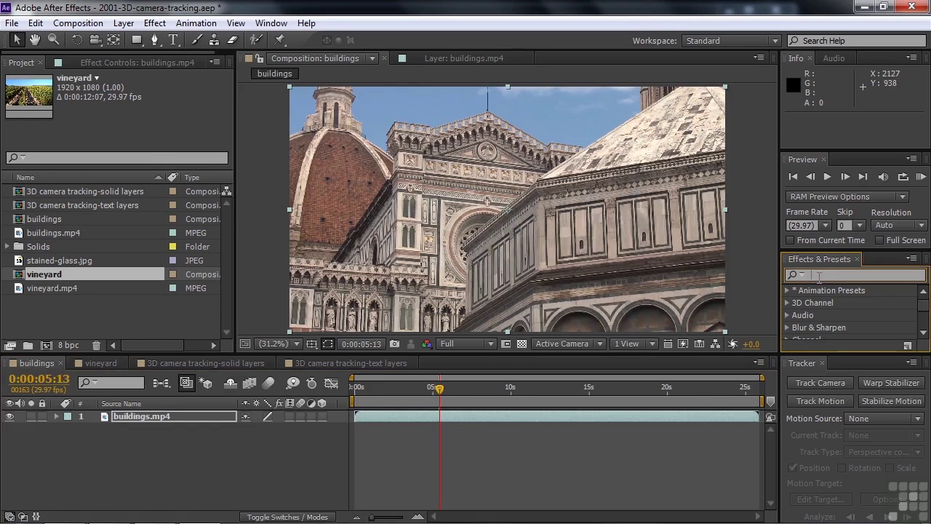
text(3d camer)
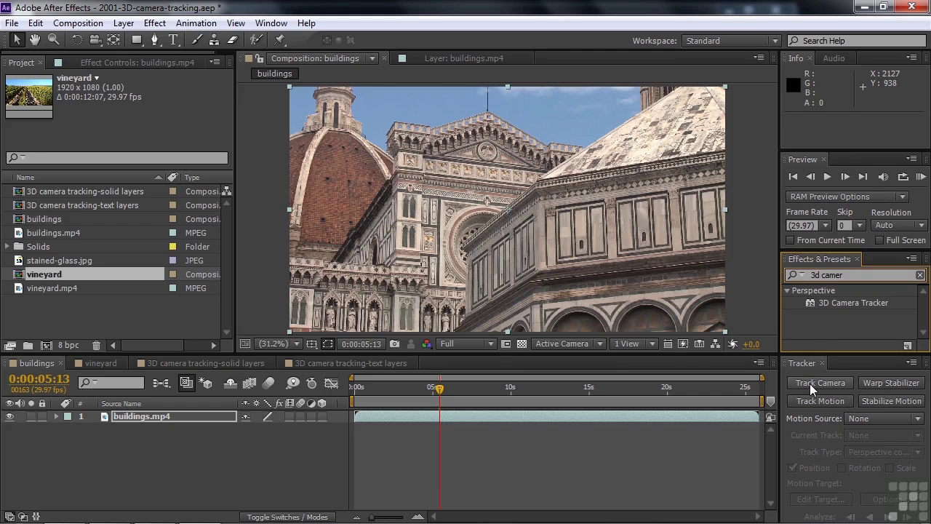
click(174, 417)
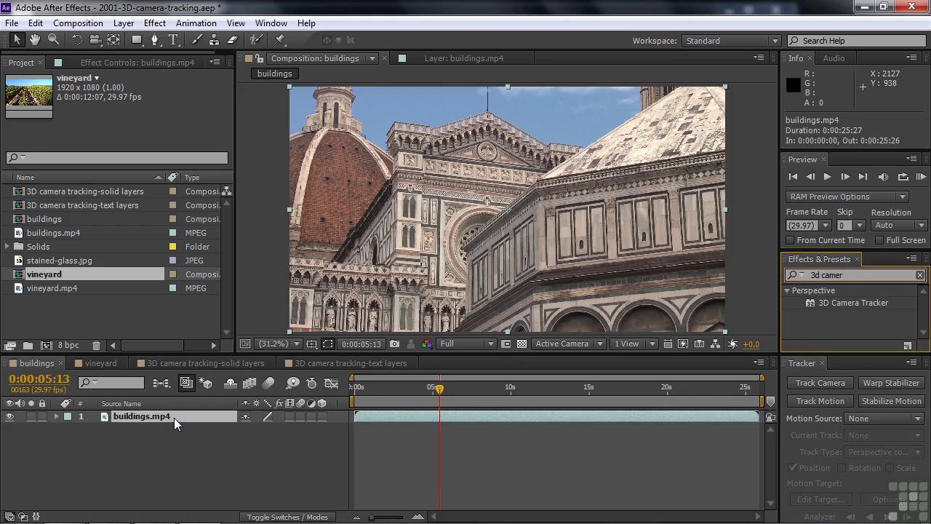
click(155, 22)
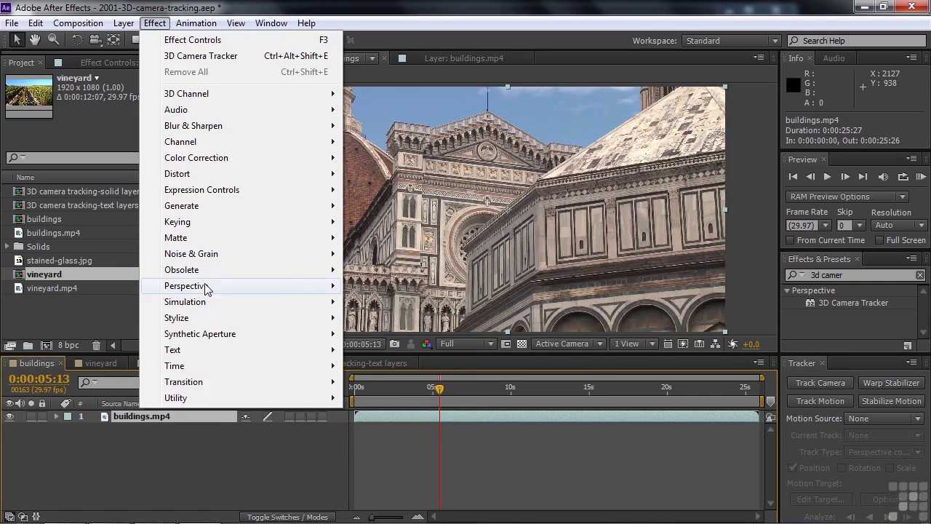
mouse_move(240, 285)
click(403, 288)
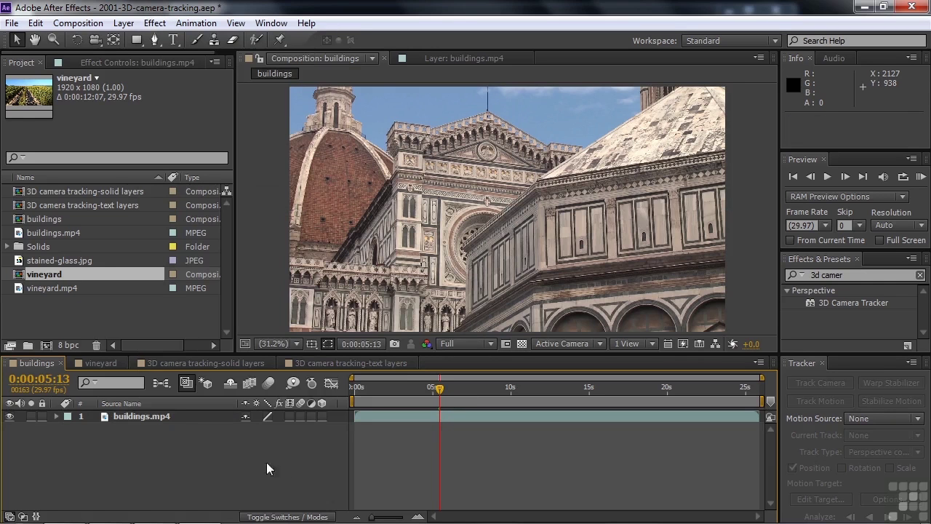
click(173, 416)
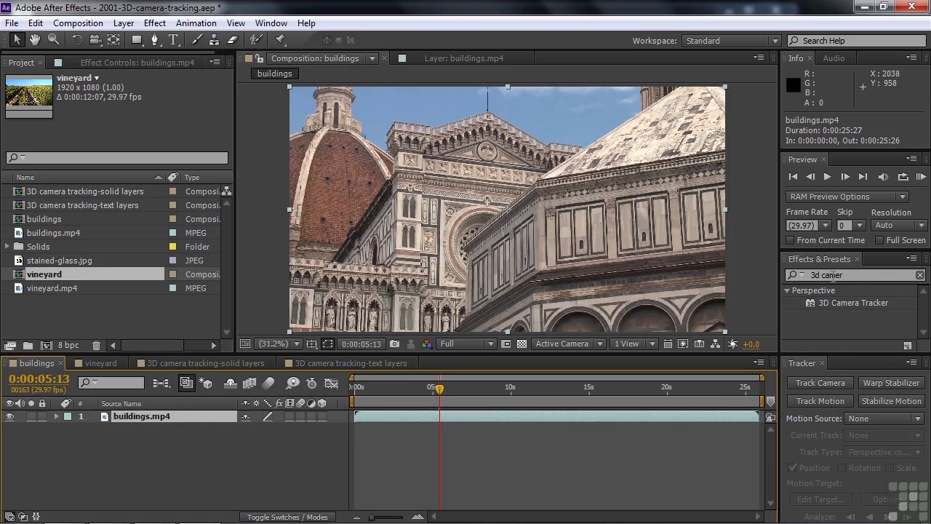
Step: Apply 3D Camera Tracker from Effects & Presets to the selected buildings.mp4 layer
double_click(815, 302)
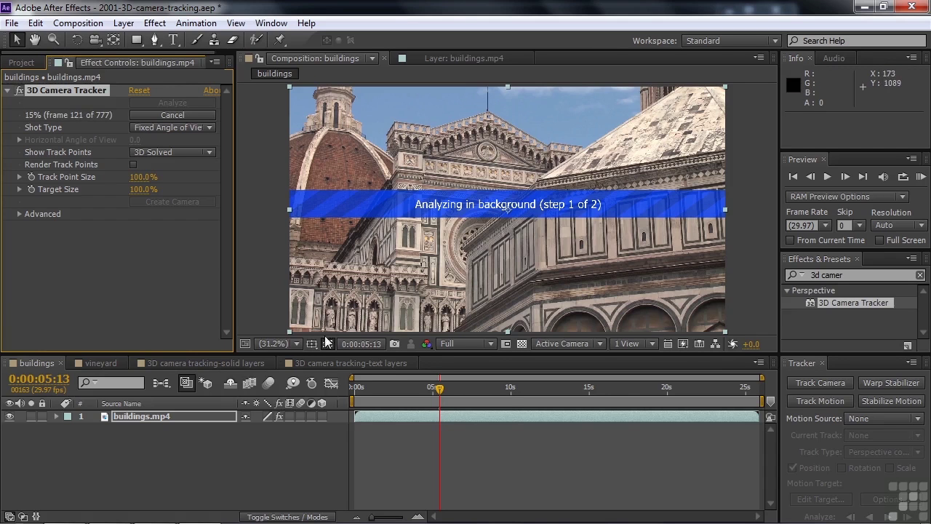
Step: In the solid-layers comp, select buildings.mp4 and its 3D Camera Tracker to display track points
click(210, 364)
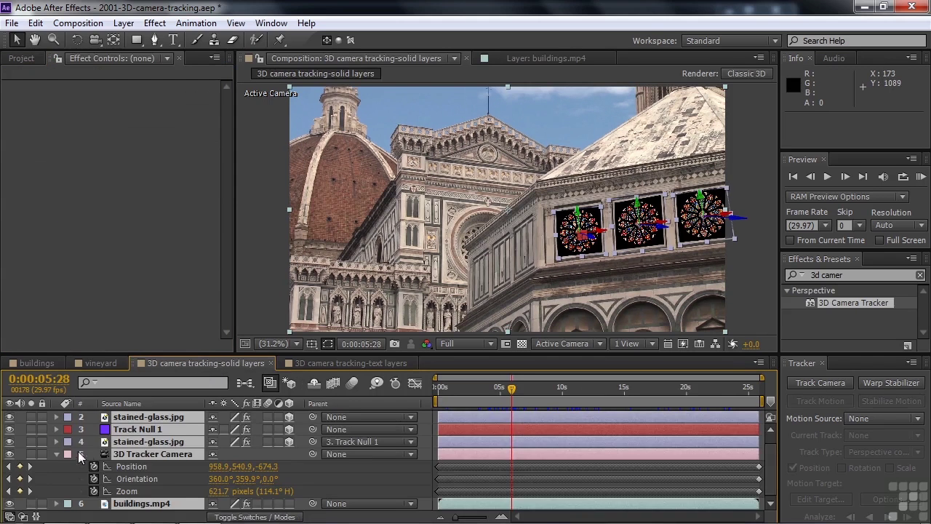
click(56, 454)
click(76, 491)
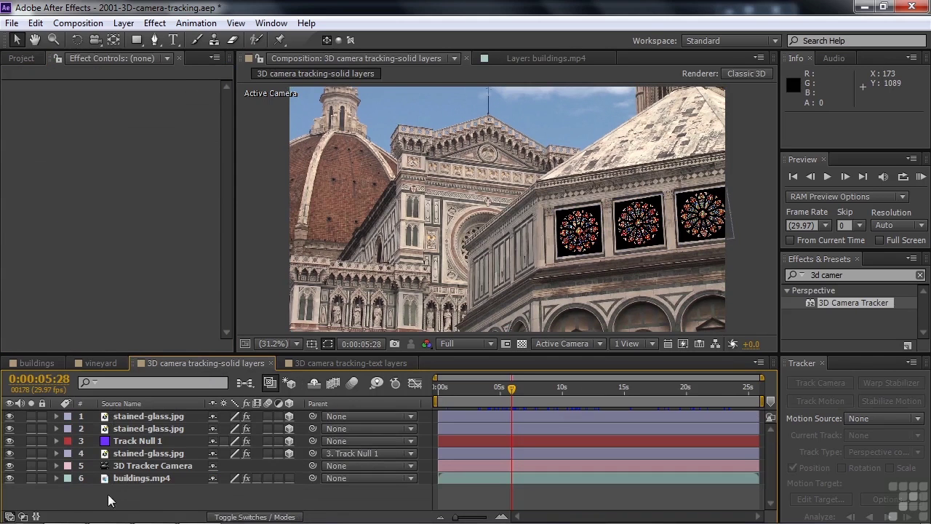
click(110, 478)
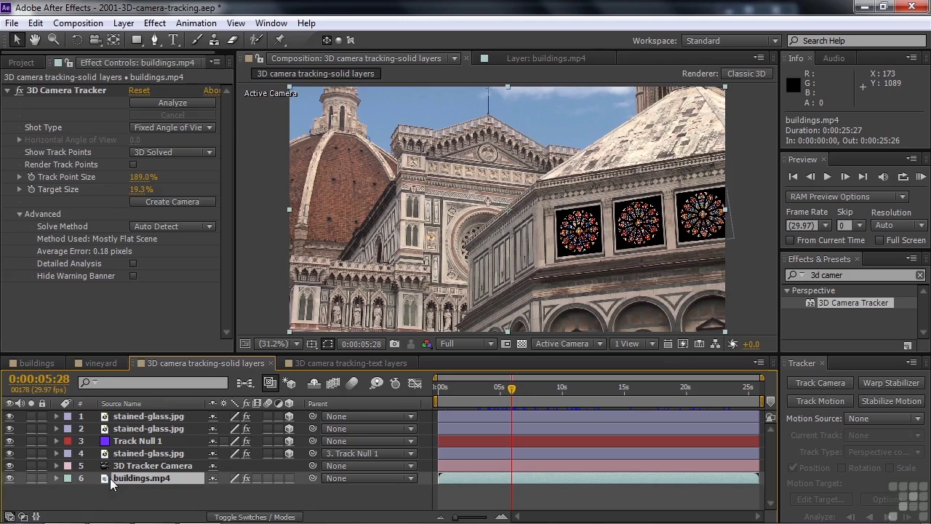
click(33, 92)
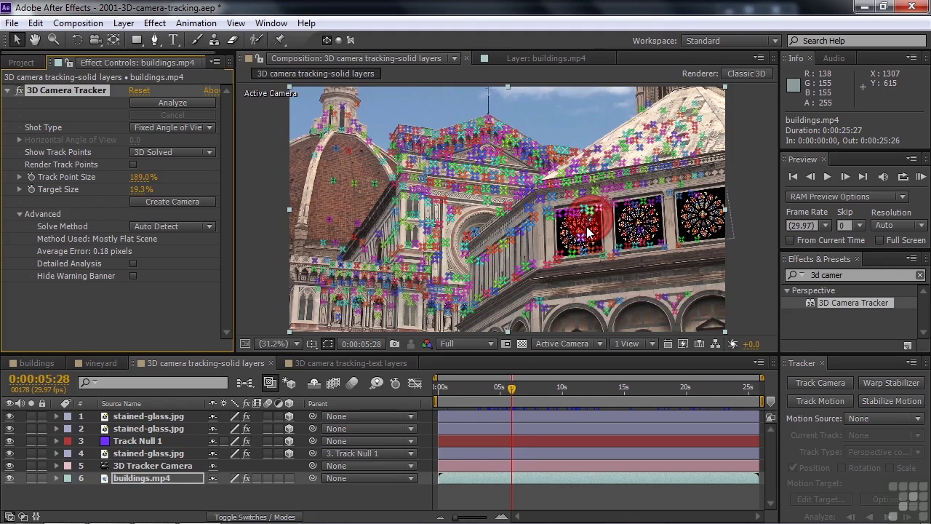
Step: Switch to the buildings comp while the camera solve (step 2 of 2) runs
click(31, 363)
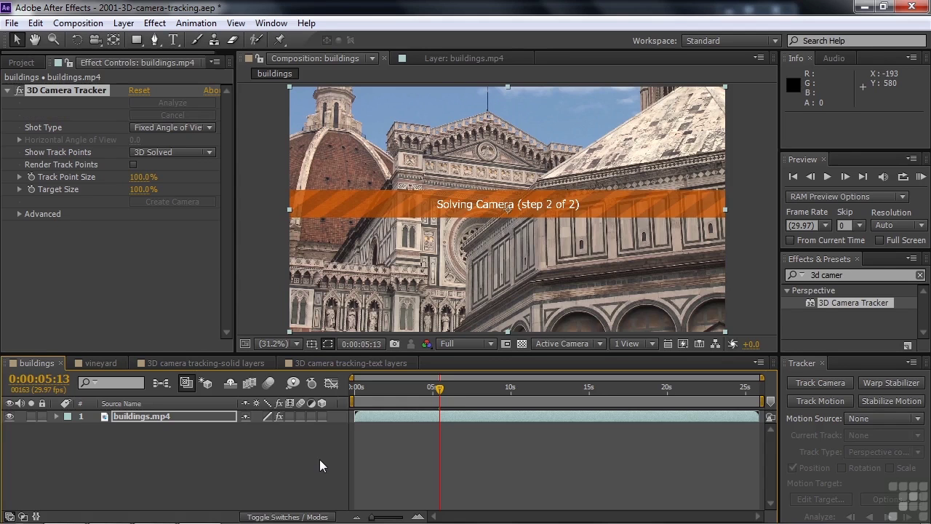
Step: Keep Shot Type at Fixed Angle of View and, under Advanced, Solve Method at Auto Detect
click(210, 128)
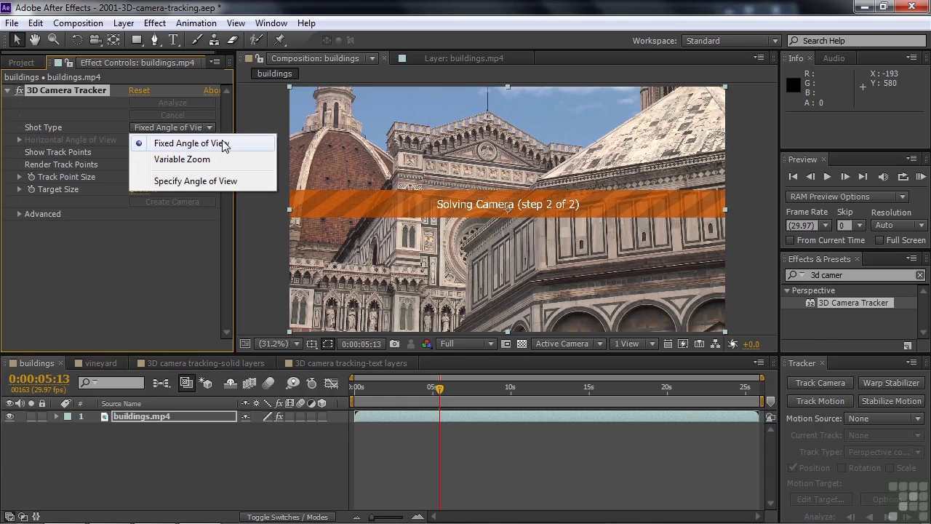
click(175, 252)
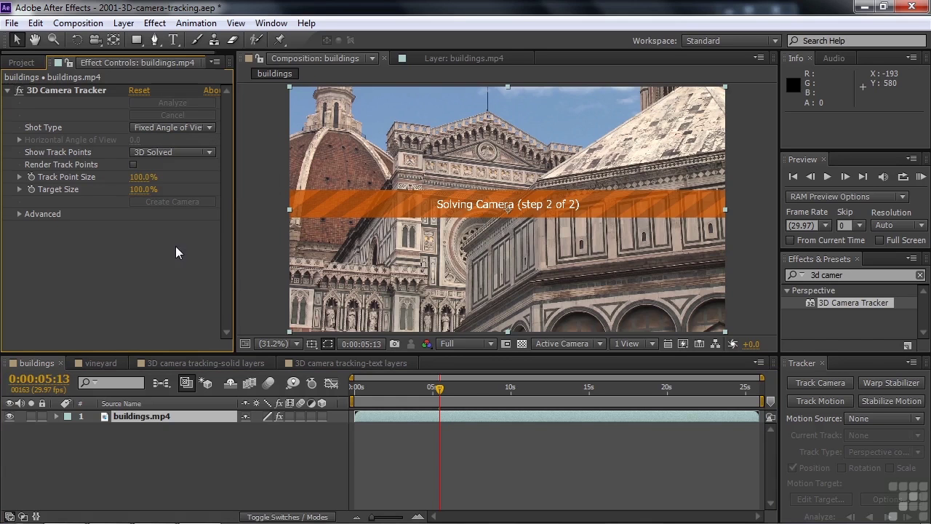
click(19, 214)
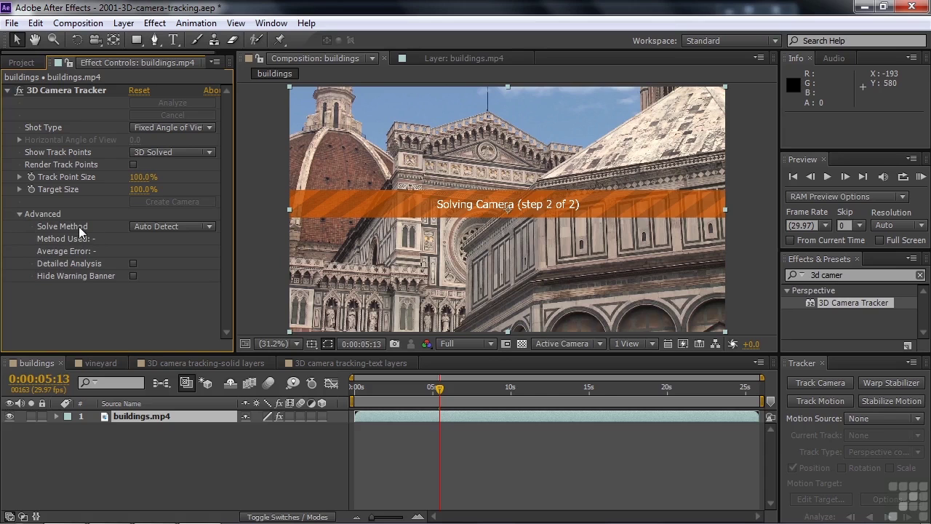
click(213, 226)
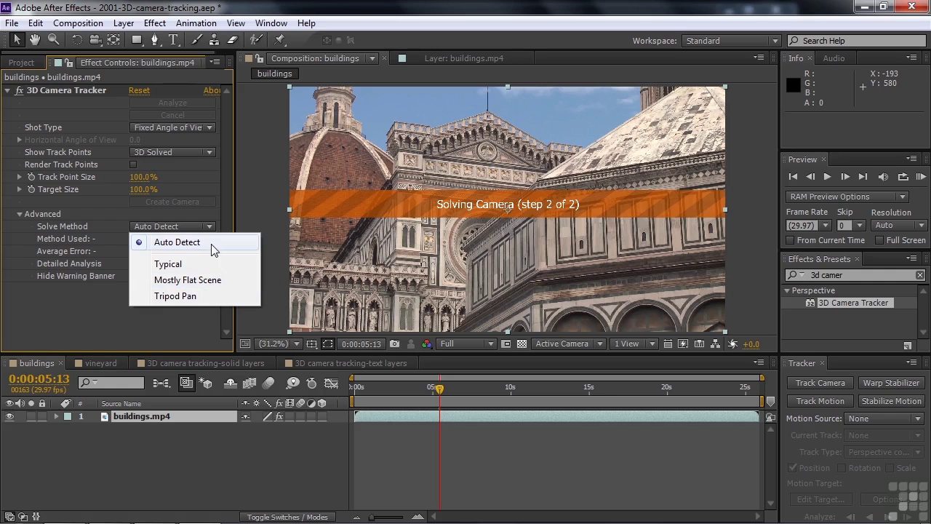
click(109, 305)
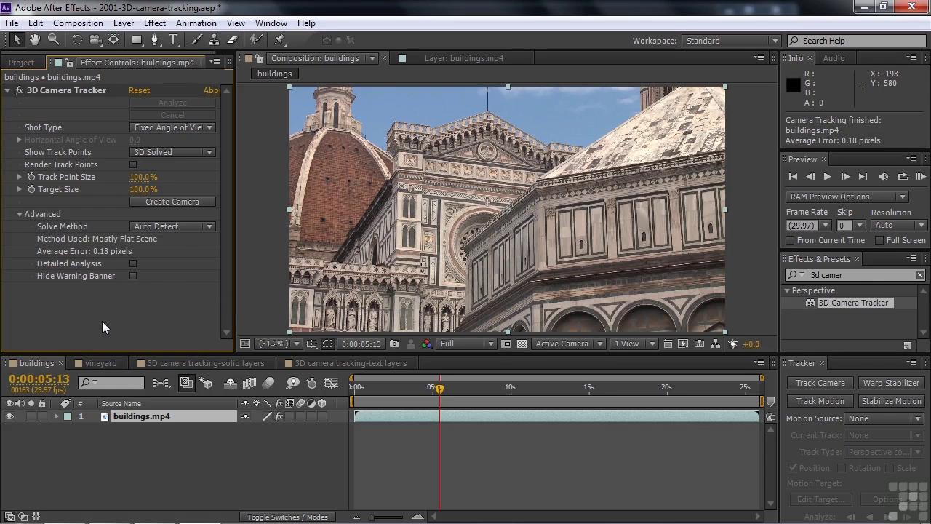
Step: Select the 3D Camera Tracker effect to overlay solved track points on the cathedral footage
click(58, 89)
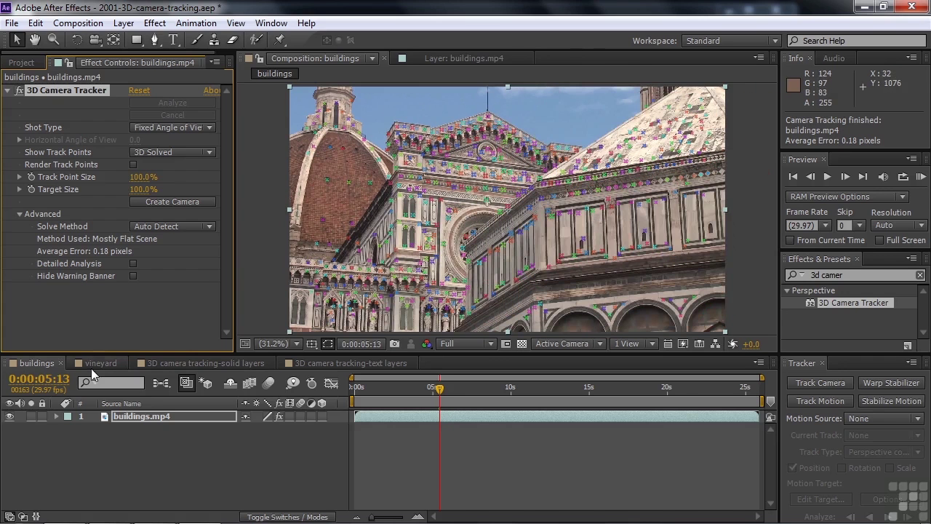
Step: Bring up the vineyard composition and scrub its vineyard.mp4 footage back to 0:00:00:00
click(93, 364)
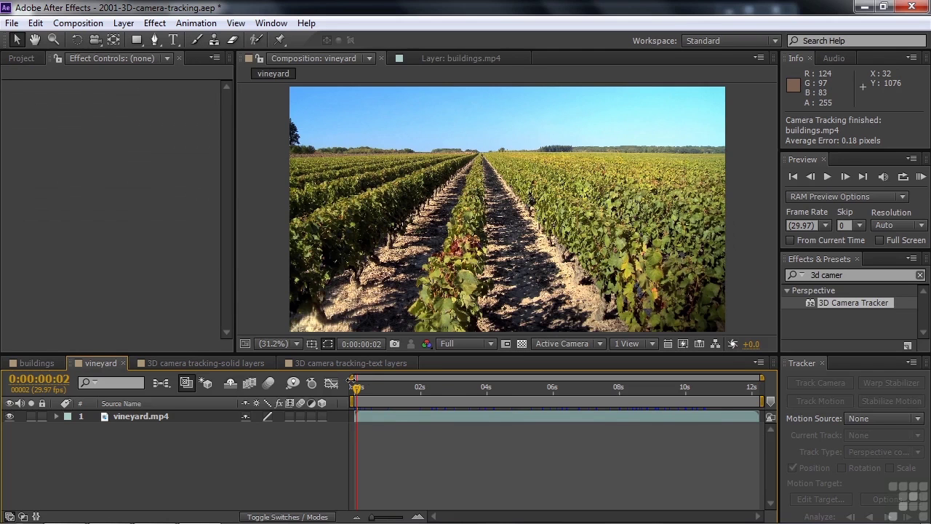
mouse_move(368, 387)
mouse_down()
mouse_move(473, 381)
mouse_move(352, 390)
mouse_up()
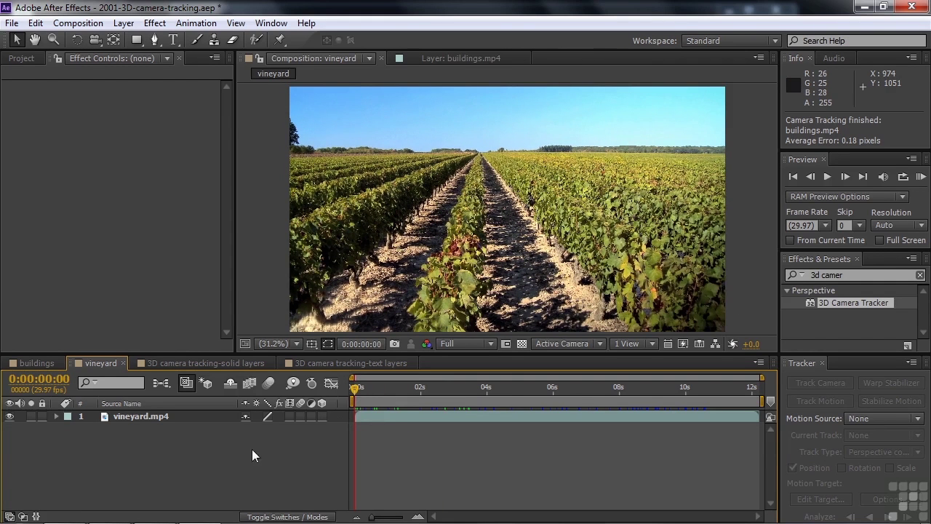